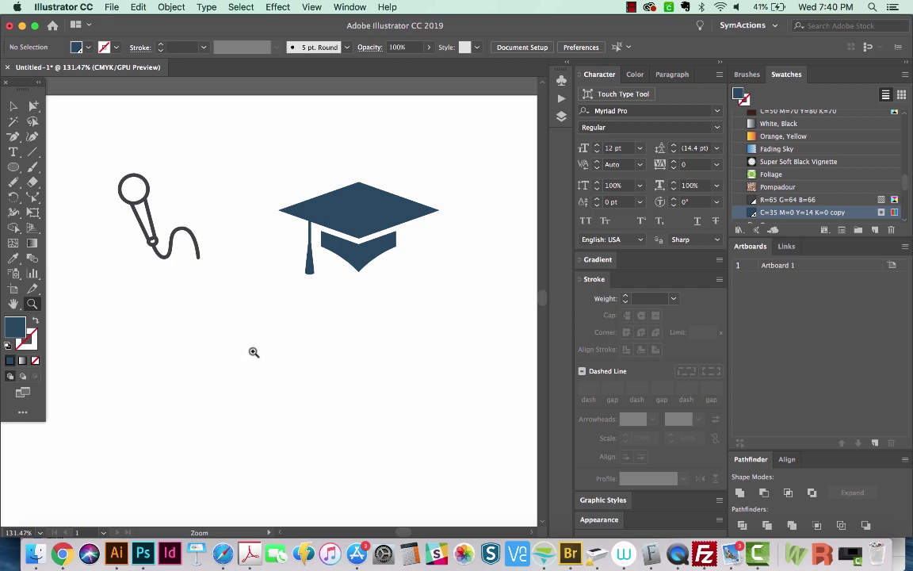
Step: Ungroup the microphone drawing and select its cord path on its own
{"action": "left_click", "coordinate": [14, 105]}
{"action": "scroll", "coordinate": [265, 433], "scroll_direction": "left", "scroll_amount": 2}
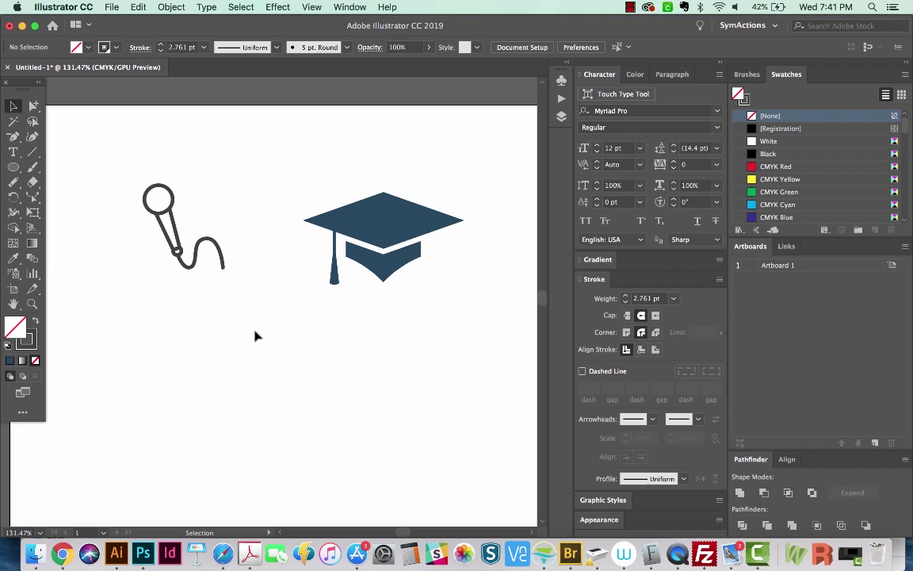
{"action": "left_click", "coordinate": [223, 260]}
{"action": "left_click", "coordinate": [246, 291]}
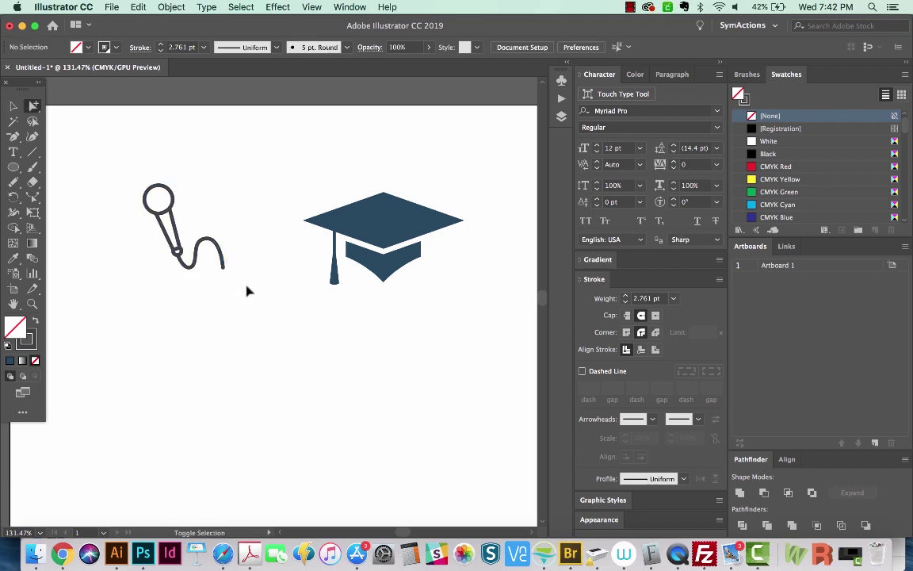
{"action": "left_click", "coordinate": [224, 266]}
{"action": "key", "text": "super+shift+g"}
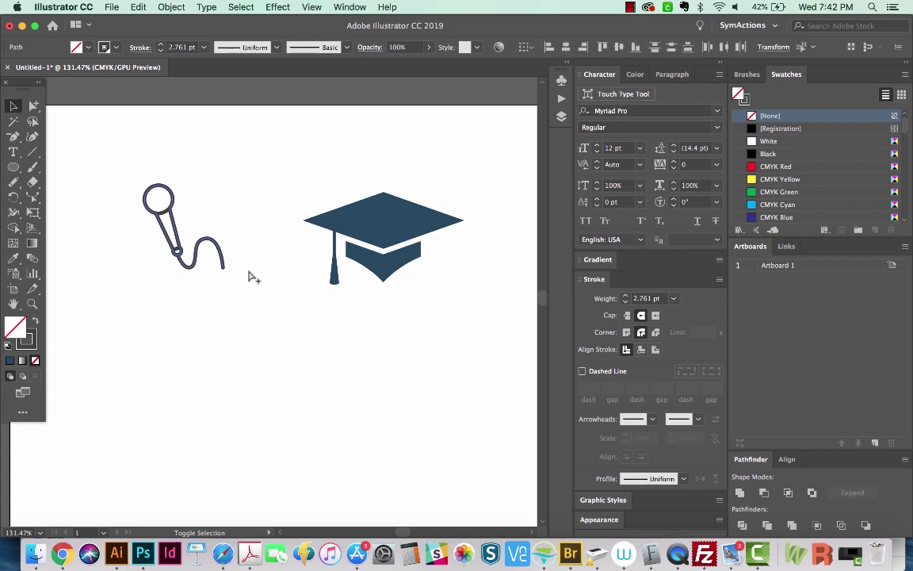
{"action": "left_click_drag", "start_coordinate": [236, 266], "coordinate": [231, 271]}
{"action": "left_click", "coordinate": [219, 269]}
{"action": "key", "text": "super+z"}
{"action": "left_click", "coordinate": [178, 249]}
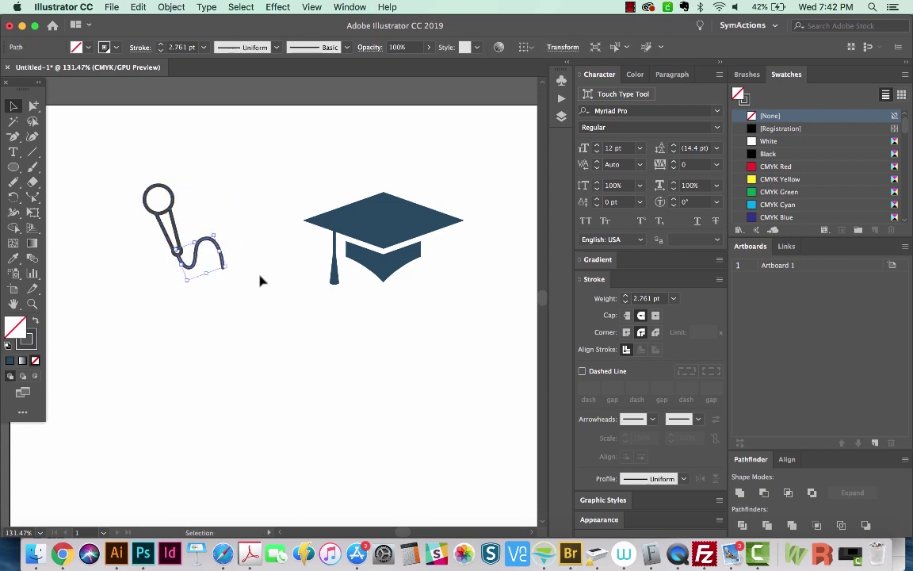
Step: Select the whole microphone cord path and pull the side of its loop outward to the right with the Reshape tool
{"action": "key", "text": "a"}
{"action": "left_click", "coordinate": [368, 227]}
{"action": "left_click", "coordinate": [195, 258]}
{"action": "scroll", "coordinate": [192, 246], "scroll_direction": "left", "scroll_amount": 1}
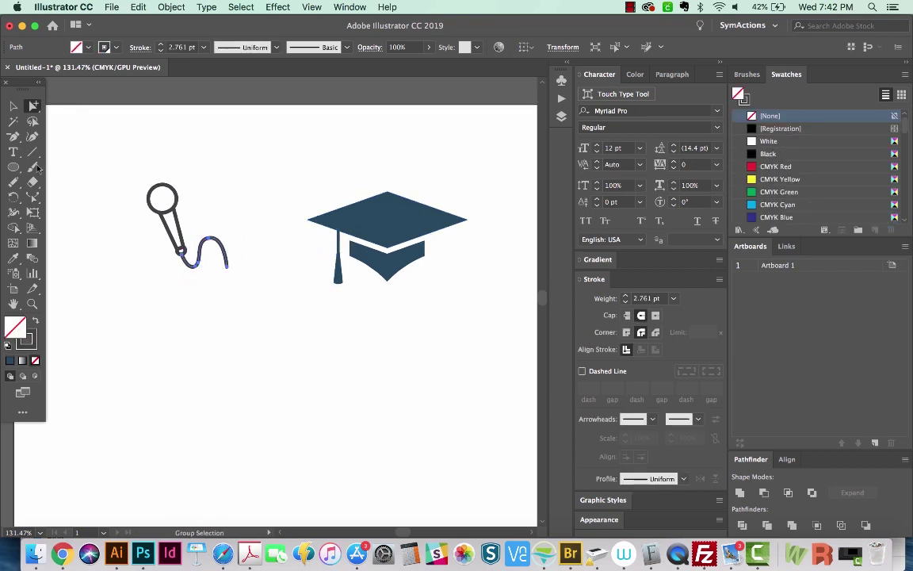
{"action": "left_click", "coordinate": [33, 199]}
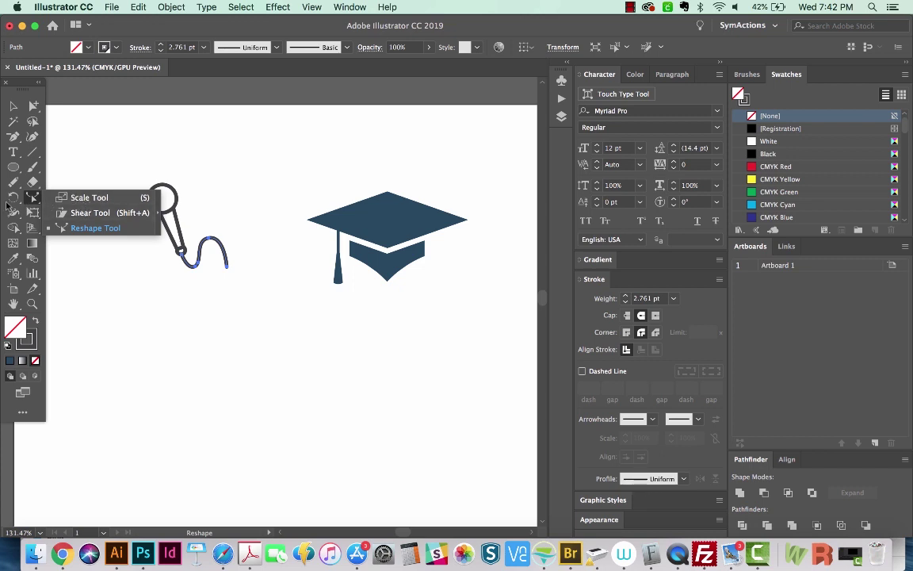
{"action": "key", "text": "s"}
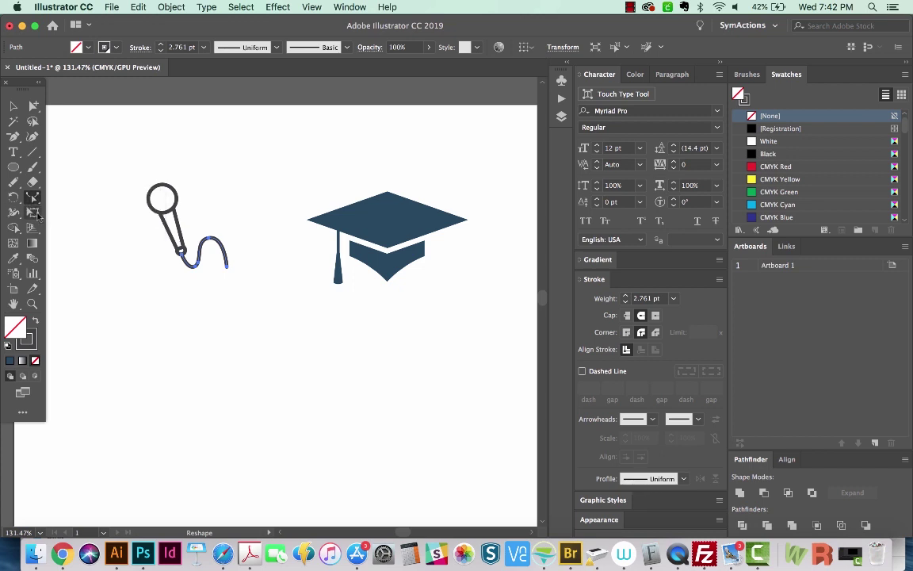
{"action": "left_click", "coordinate": [32, 198]}
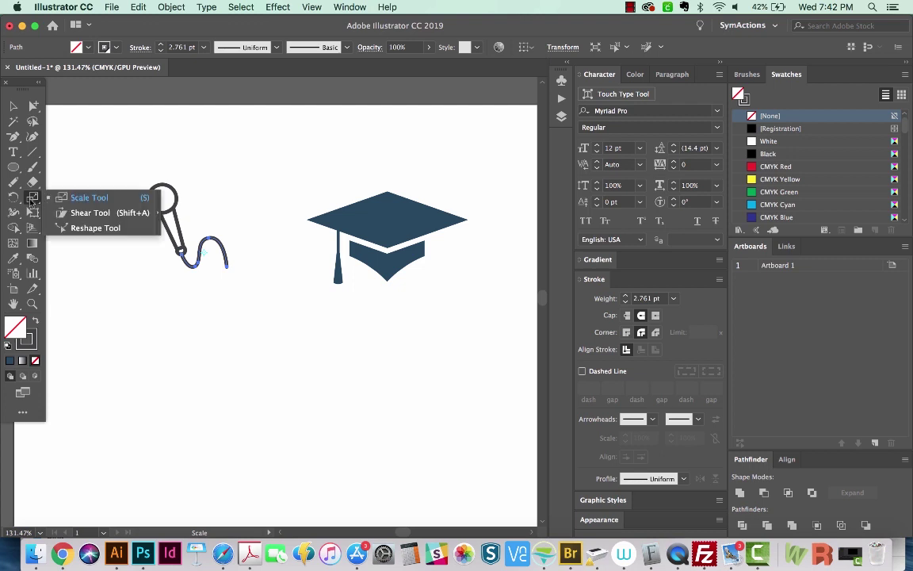
{"action": "left_click", "coordinate": [93, 228]}
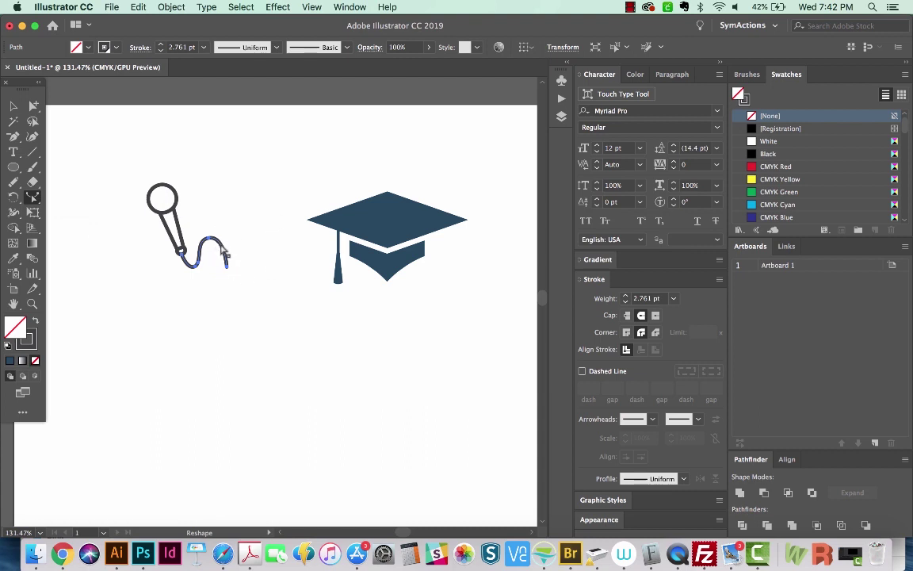
{"action": "left_click_drag", "start_coordinate": [221, 246], "coordinate": [240, 246]}
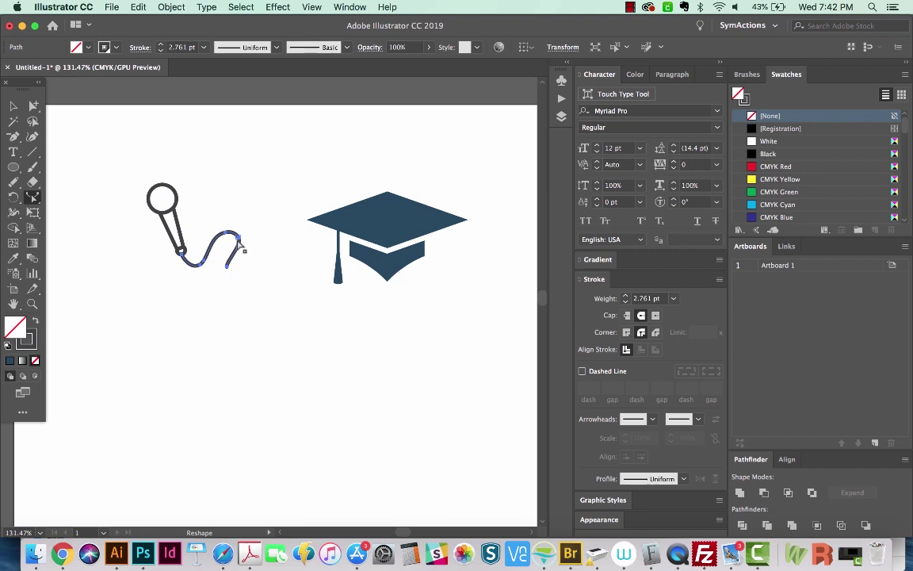
Step: Raise the loop of the microphone cord and bulge its tail outward to the right
{"action": "left_click_drag", "start_coordinate": [212, 246], "coordinate": [208, 223]}
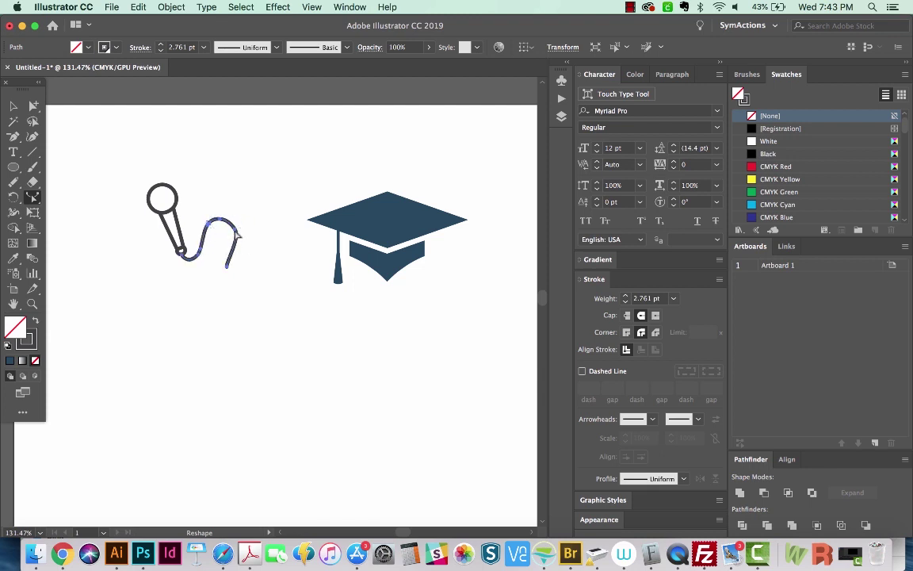
{"action": "left_click_drag", "start_coordinate": [240, 234], "coordinate": [232, 254]}
{"action": "left_click_drag", "start_coordinate": [232, 251], "coordinate": [252, 249]}
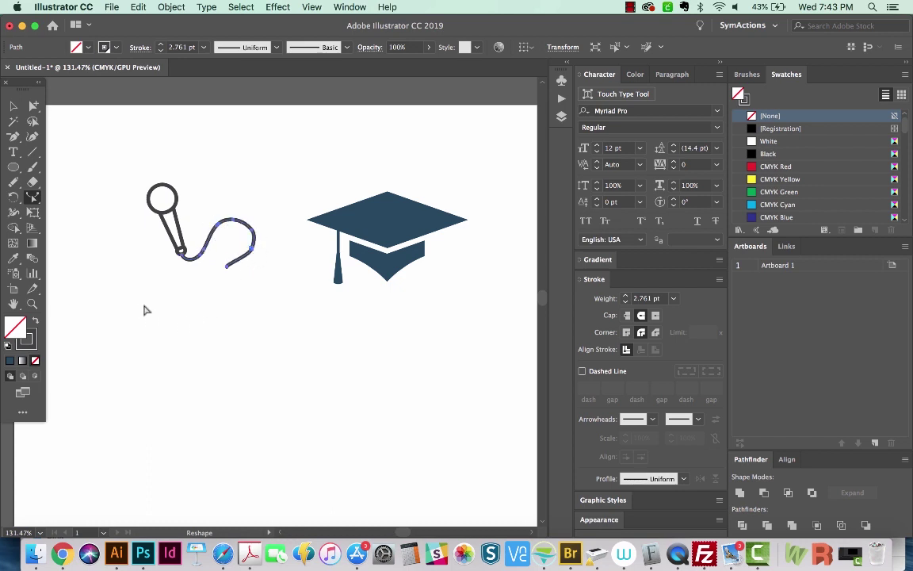
Step: Draw a horizontal line below the microphone and bend it into a wave with the Reshape tool
{"action": "key", "text": "backslash"}
{"action": "left_click_drag", "start_coordinate": [132, 335], "coordinate": [316, 358]}
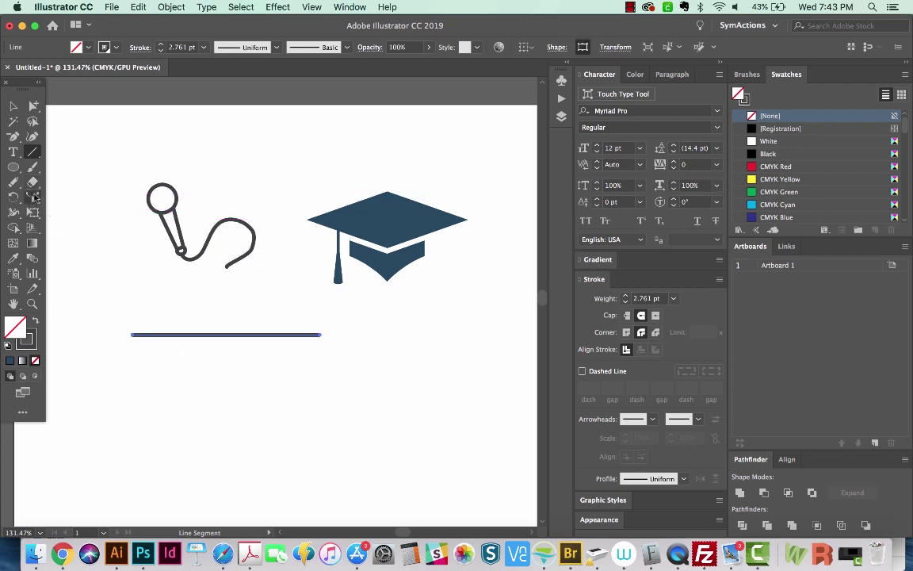
{"action": "left_click", "coordinate": [34, 198]}
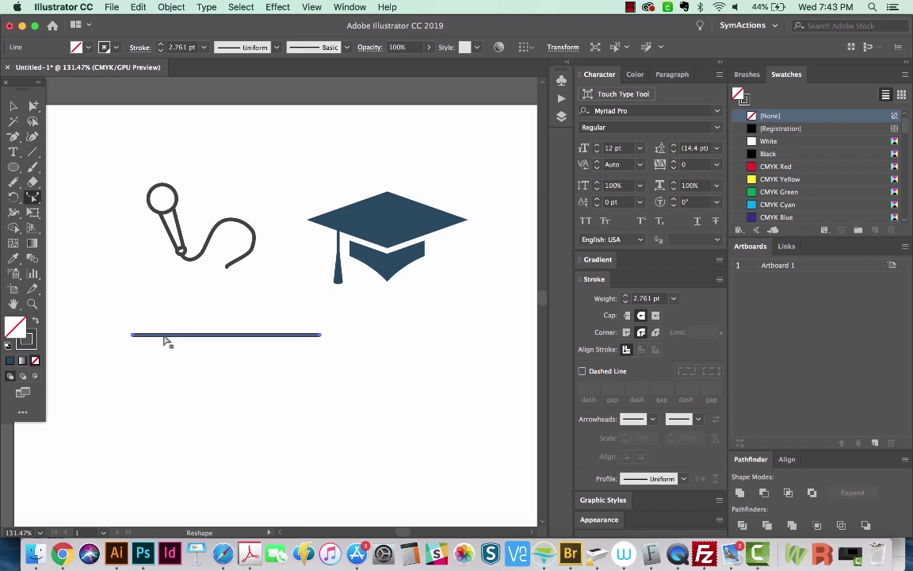
{"action": "left_click_drag", "start_coordinate": [164, 339], "coordinate": [171, 322]}
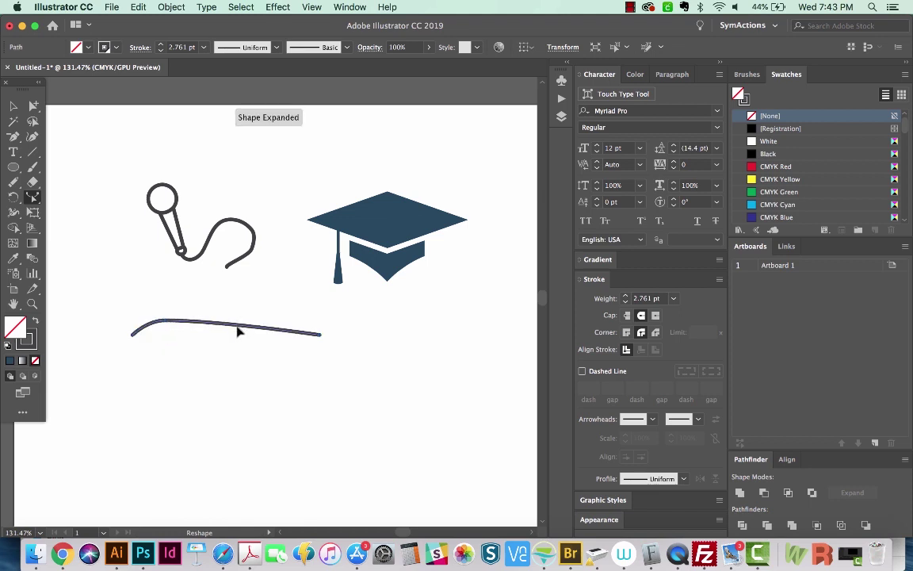
{"action": "left_click_drag", "start_coordinate": [238, 331], "coordinate": [281, 320]}
{"action": "left_click_drag", "start_coordinate": [202, 327], "coordinate": [199, 357]}
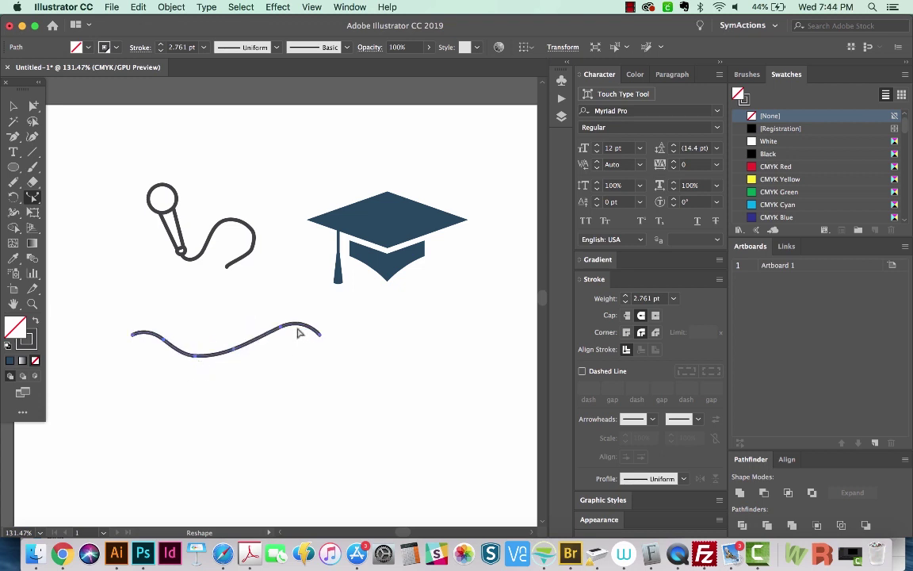
{"action": "key", "text": "v"}
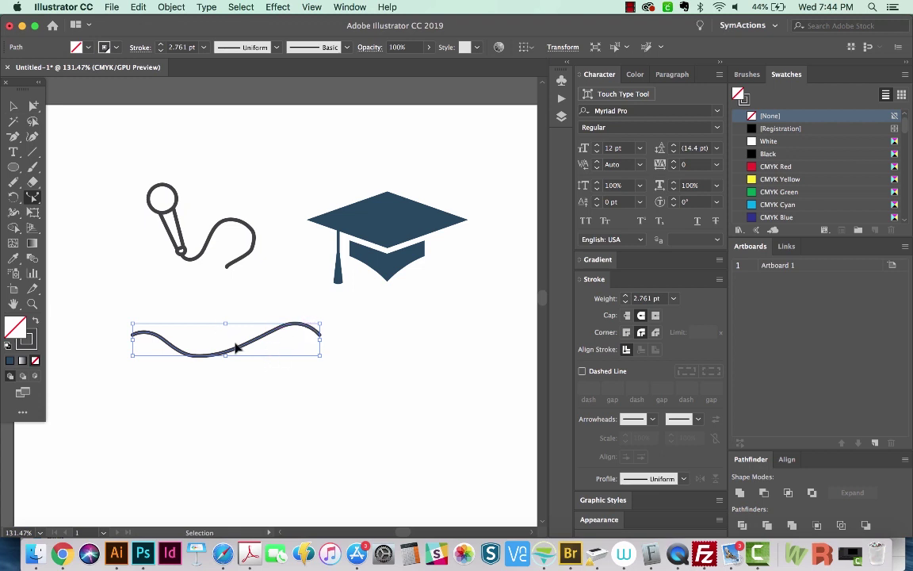
Step: Ungroup the graduation cap and move its top piece with the tassel away from the base
{"action": "left_click", "coordinate": [393, 226]}
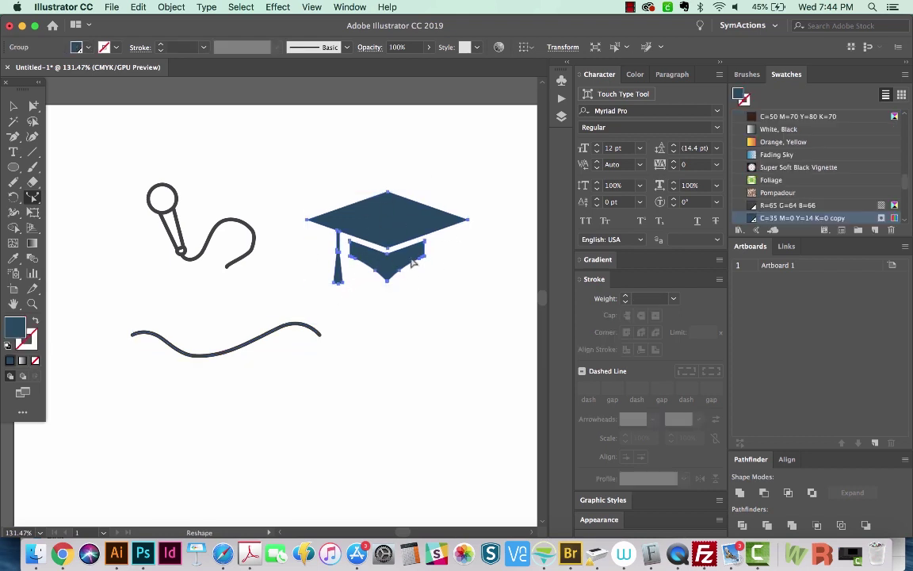
{"action": "key", "text": "v"}
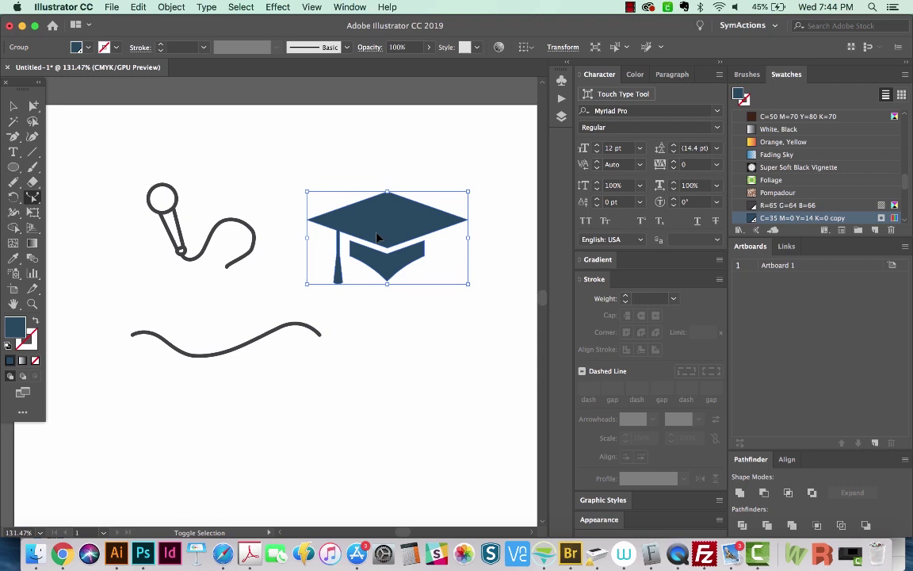
{"action": "left_click", "coordinate": [483, 240]}
{"action": "left_click_drag", "start_coordinate": [399, 240], "coordinate": [389, 199]}
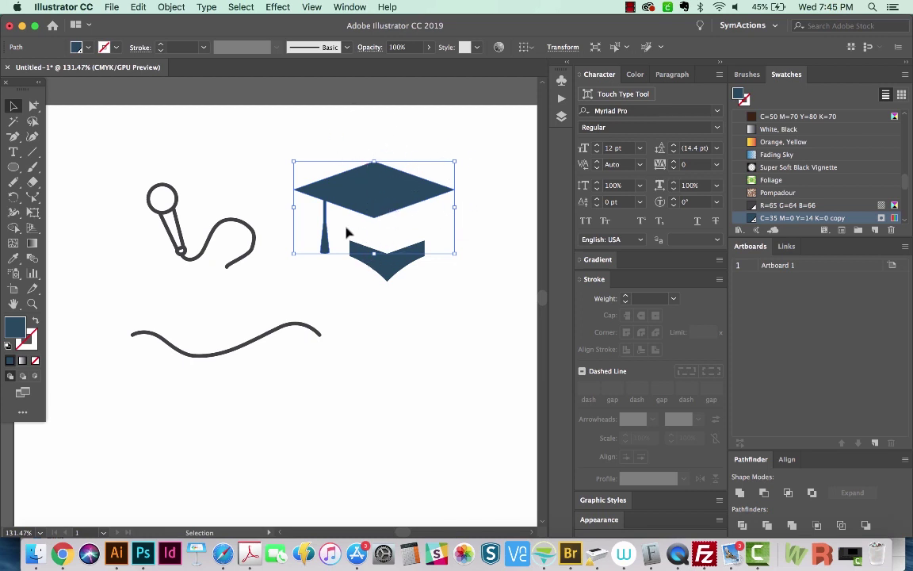
Step: Add an anchor point on the upper-right edge of the cap's top and bend that edge into an outward curve with the Reshape tool
{"action": "left_click", "coordinate": [32, 196]}
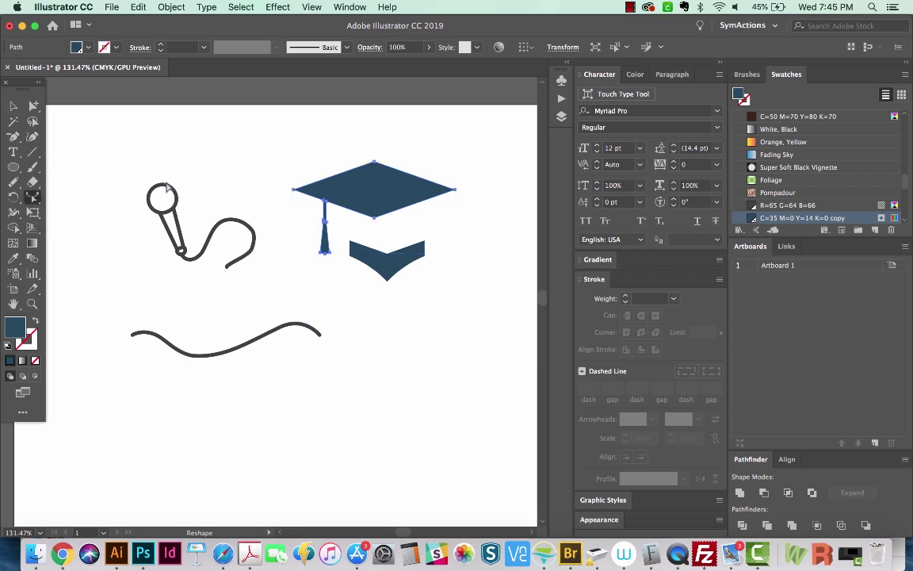
{"action": "left_click_drag", "start_coordinate": [405, 177], "coordinate": [381, 222]}
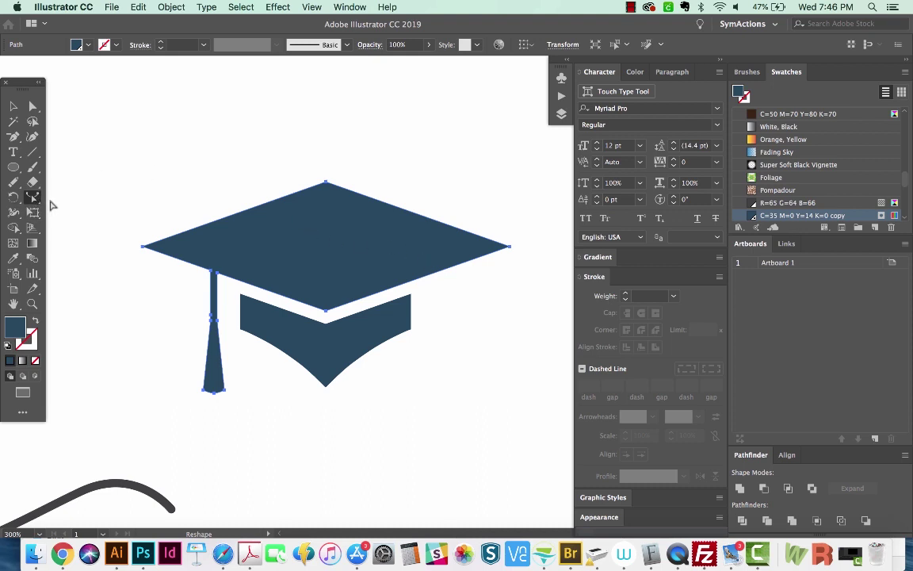
{"action": "left_click", "coordinate": [404, 209], "text": "super"}
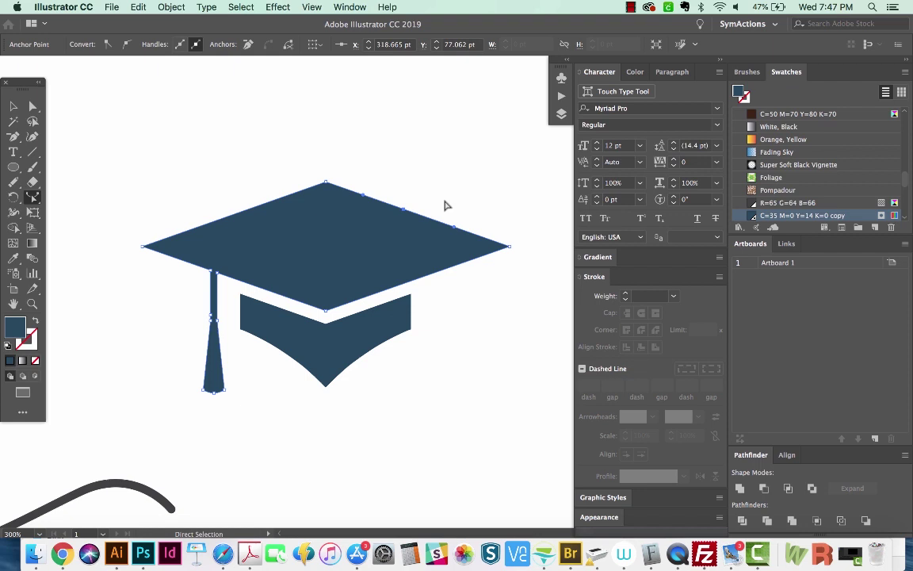
{"action": "left_click_drag", "start_coordinate": [441, 186], "coordinate": [418, 205]}
{"action": "left_click_drag", "start_coordinate": [404, 212], "coordinate": [432, 171]}
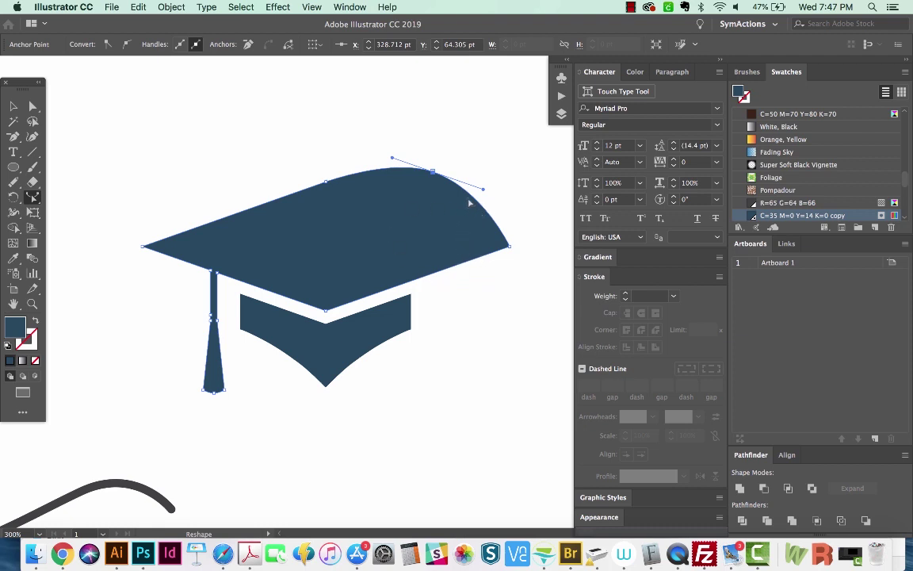
Step: Add an anchor point on the upper-left edge of the cap's top, bend it outward and extend its handle for a fuller curve
{"action": "left_click", "coordinate": [239, 213]}
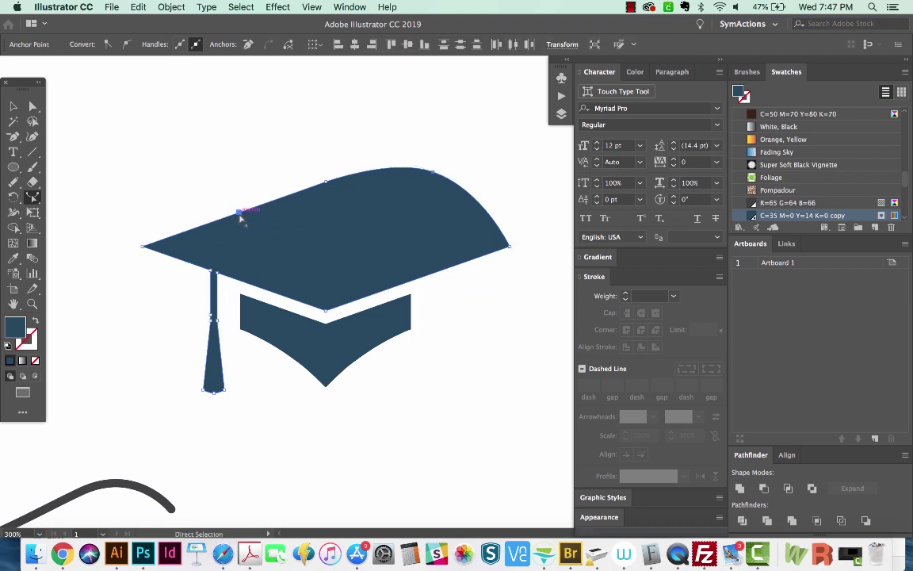
{"action": "left_click", "coordinate": [240, 213]}
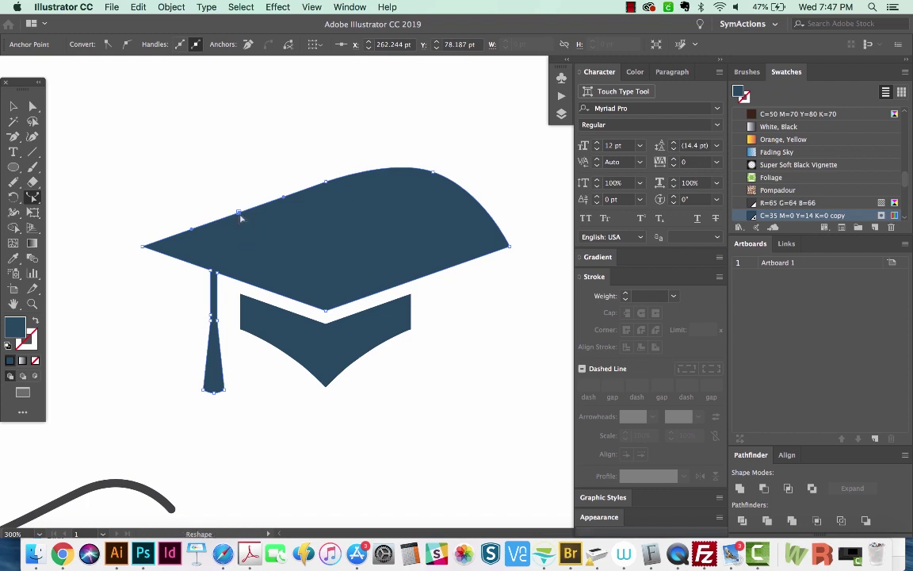
{"action": "left_click_drag", "start_coordinate": [240, 215], "coordinate": [212, 175]}
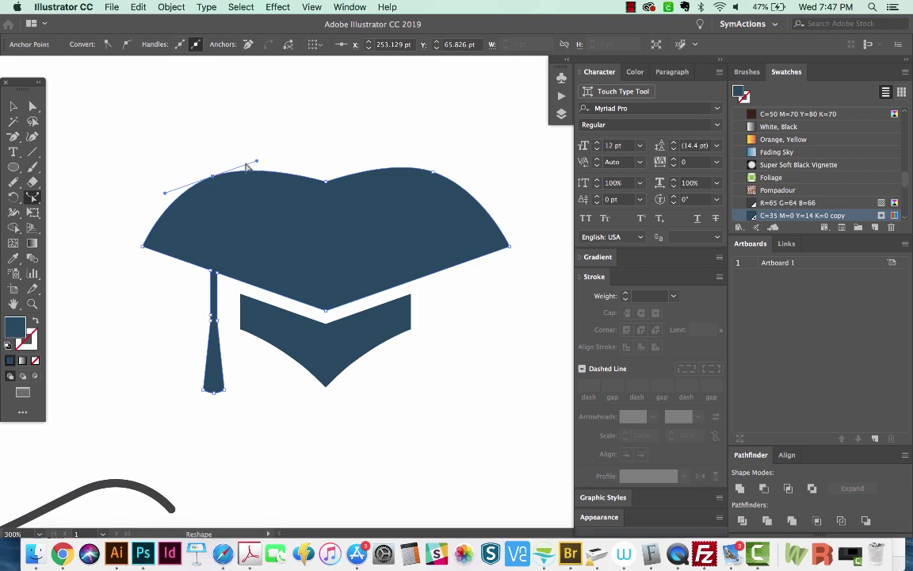
{"action": "left_click", "coordinate": [39, 200]}
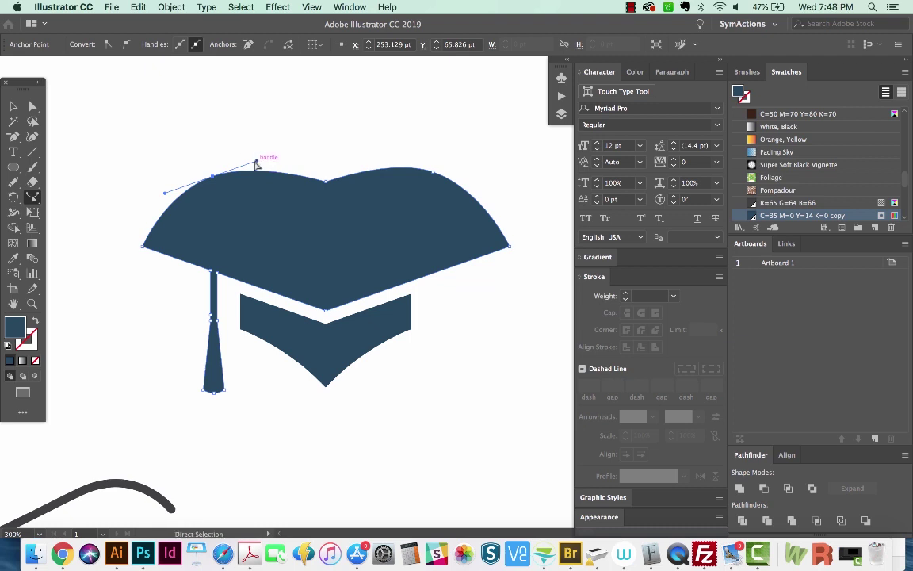
{"action": "left_click_drag", "start_coordinate": [256, 163], "coordinate": [287, 143]}
Step: Select the cap top's right corner and upper-right curve anchors, and reshape the edge between them slightly outward
{"action": "scroll", "coordinate": [393, 346], "scroll_direction": "down", "scroll_amount": 3}
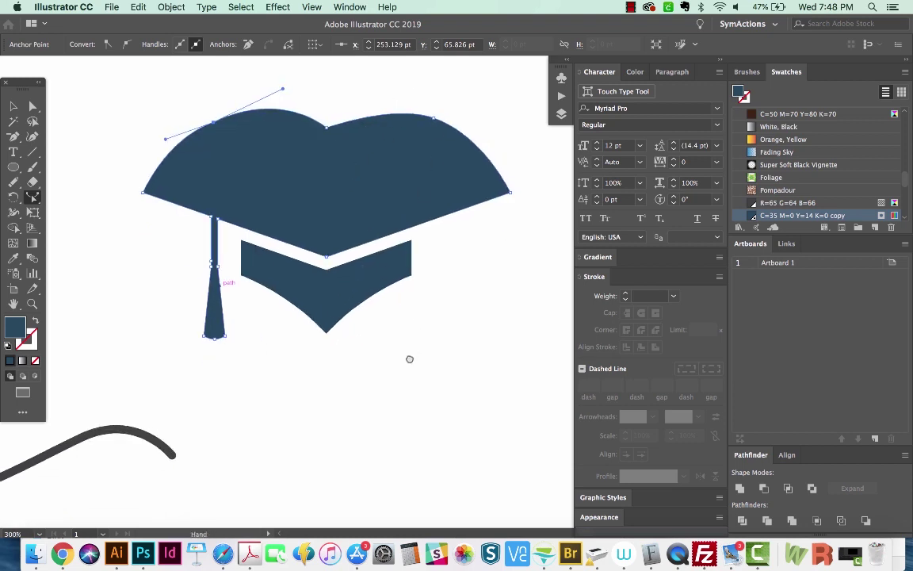
{"action": "left_click_drag", "start_coordinate": [409, 359], "coordinate": [392, 361]}
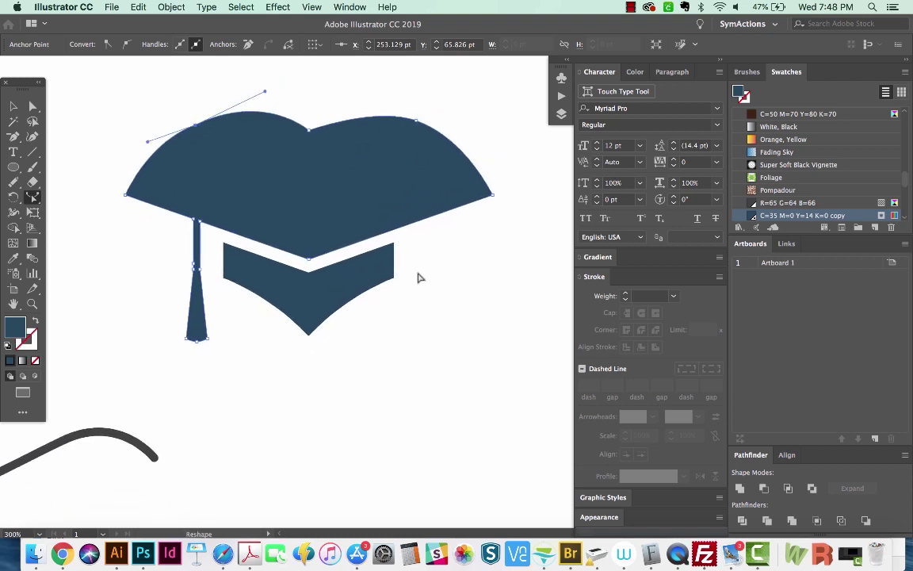
{"action": "scroll", "coordinate": [431, 275], "scroll_direction": "up", "scroll_amount": 3}
{"action": "scroll", "coordinate": [439, 310], "scroll_direction": "right", "scroll_amount": 2}
{"action": "key", "text": "a"}
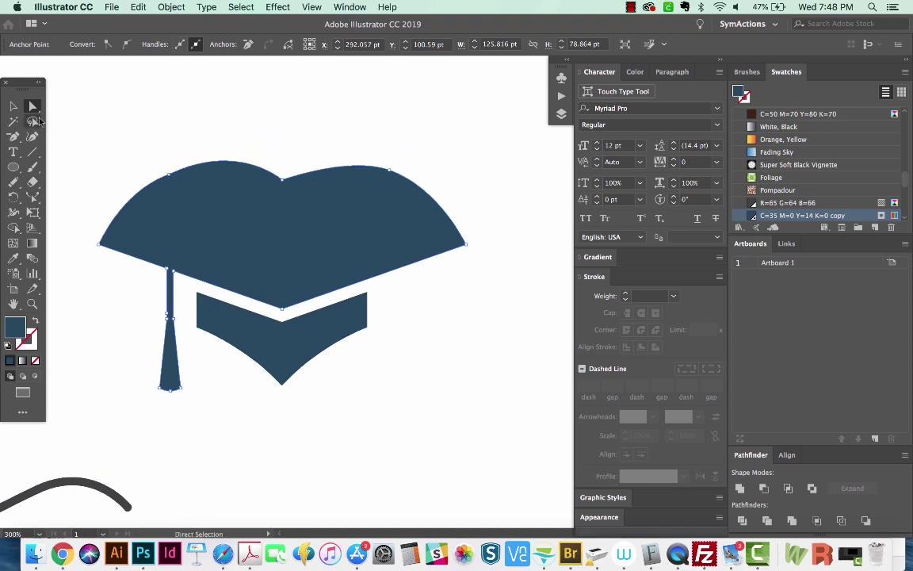
{"action": "left_click", "coordinate": [467, 243]}
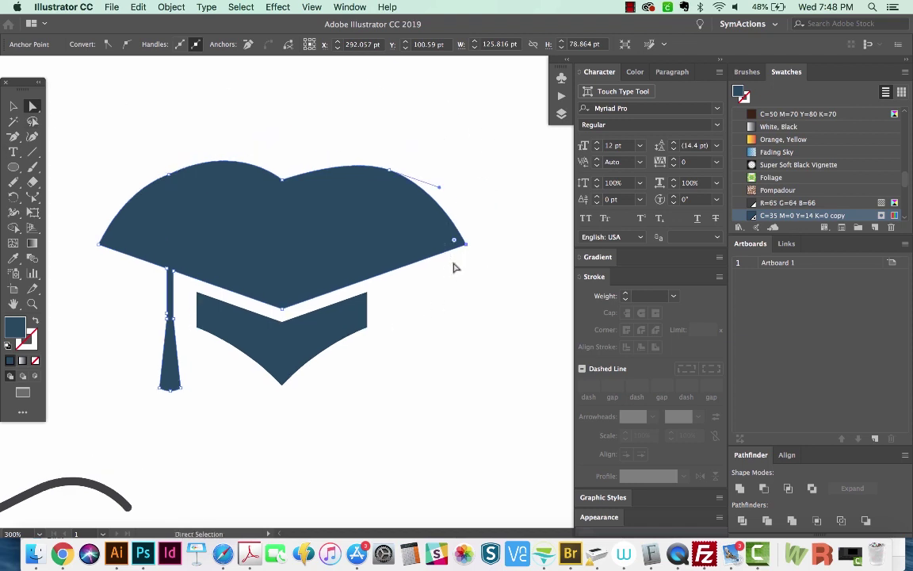
{"action": "left_click_drag", "start_coordinate": [414, 140], "coordinate": [375, 191]}
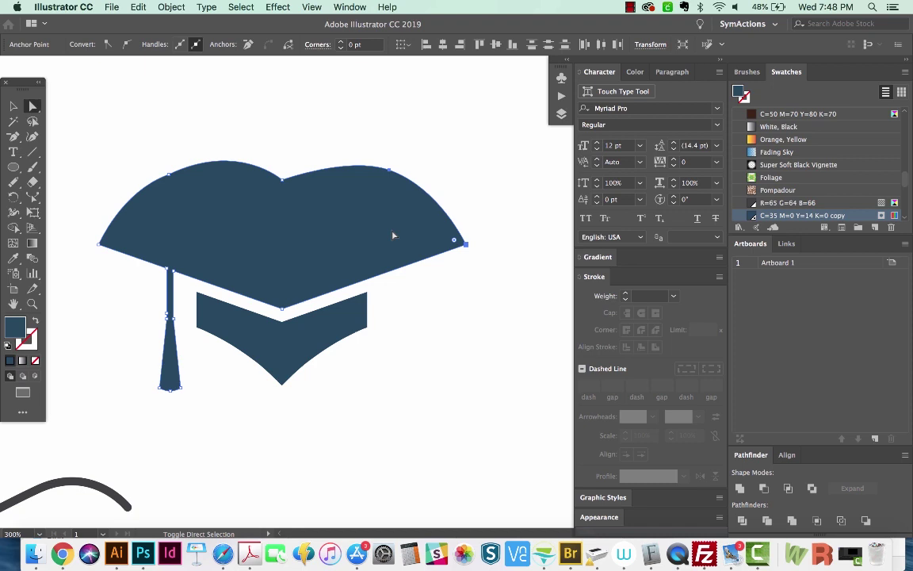
{"action": "left_click", "coordinate": [33, 196]}
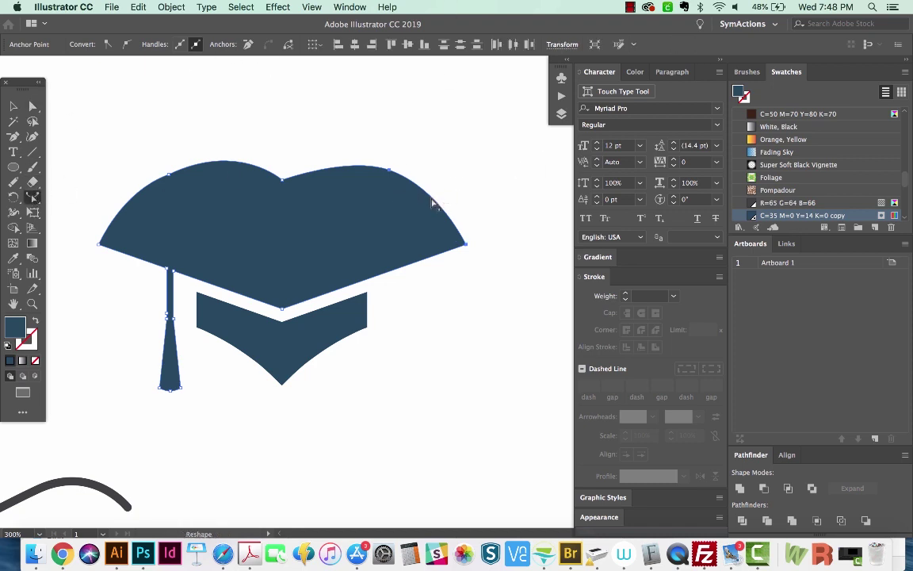
{"action": "mouse_move", "coordinate": [432, 202]}
{"action": "left_mouse_down"}
{"action": "mouse_move", "coordinate": [471, 158]}
{"action": "mouse_move", "coordinate": [421, 159]}
{"action": "mouse_move", "coordinate": [430, 191]}
{"action": "left_mouse_up"}
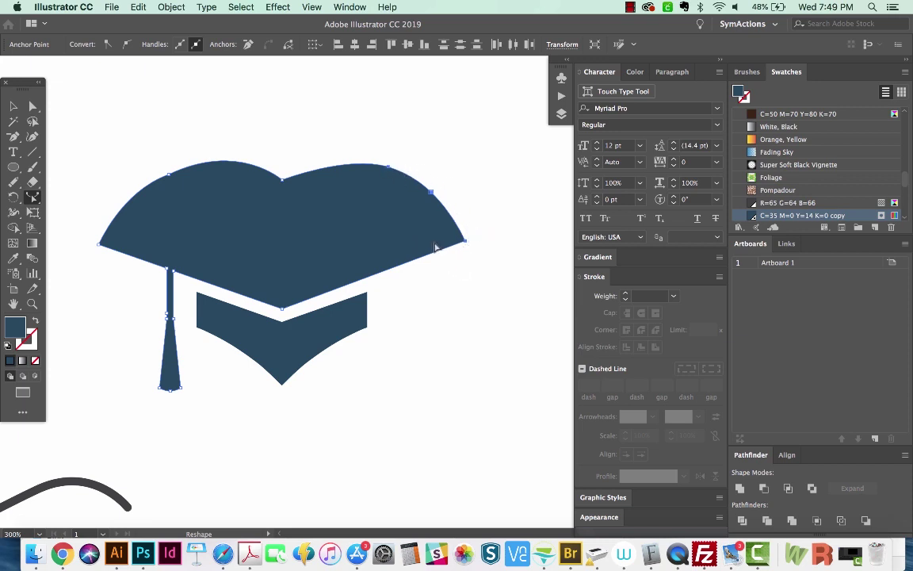
Step: Select the whole cap top and pull a new point on its upper-right edge upward with the Reshape tool
{"action": "key", "text": "v"}
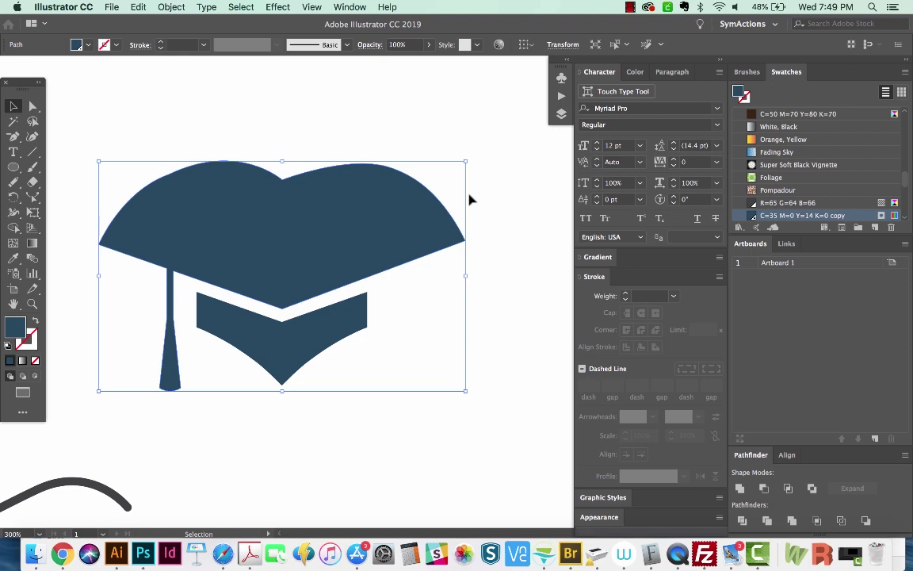
{"action": "left_click", "coordinate": [32, 197]}
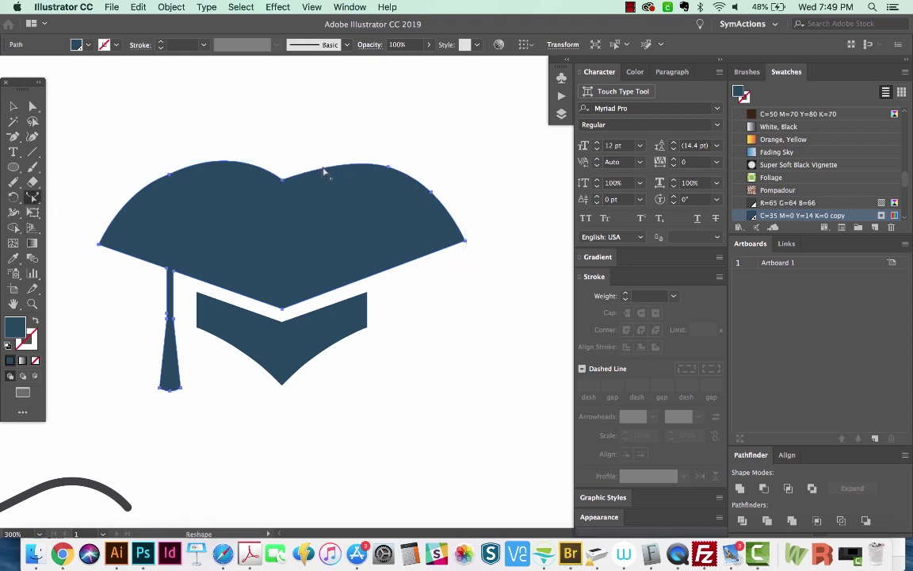
{"action": "left_click_drag", "start_coordinate": [323, 170], "coordinate": [333, 136]}
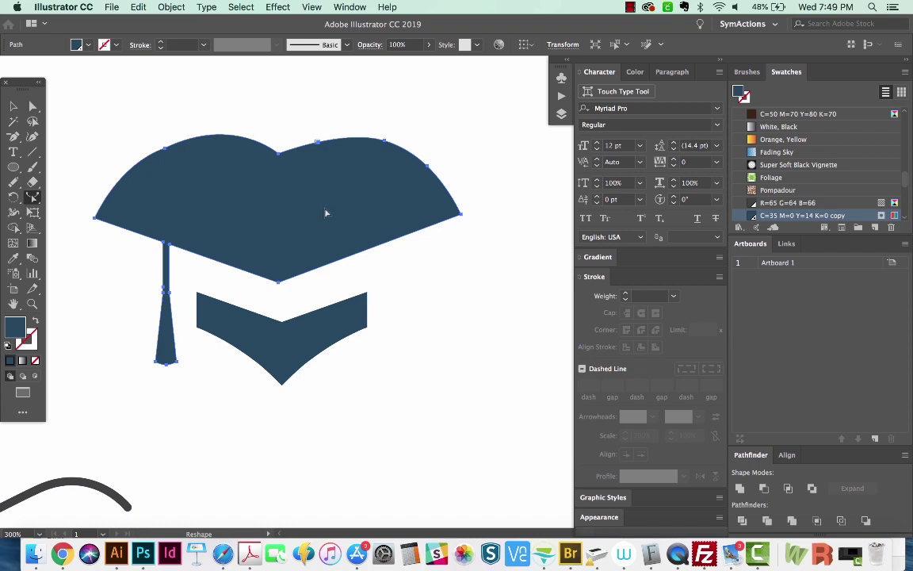
Step: Draw a spiral with the Spiral tool in the empty area below the graduation cap
{"action": "key", "text": "super+1"}
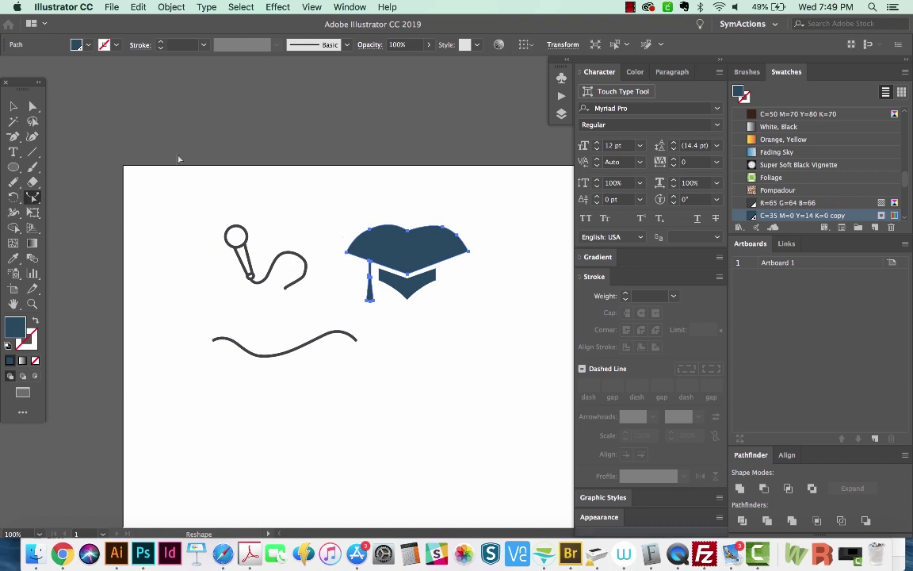
{"action": "left_click", "coordinate": [32, 152]}
{"action": "left_click_drag", "start_coordinate": [35, 155], "coordinate": [89, 182]}
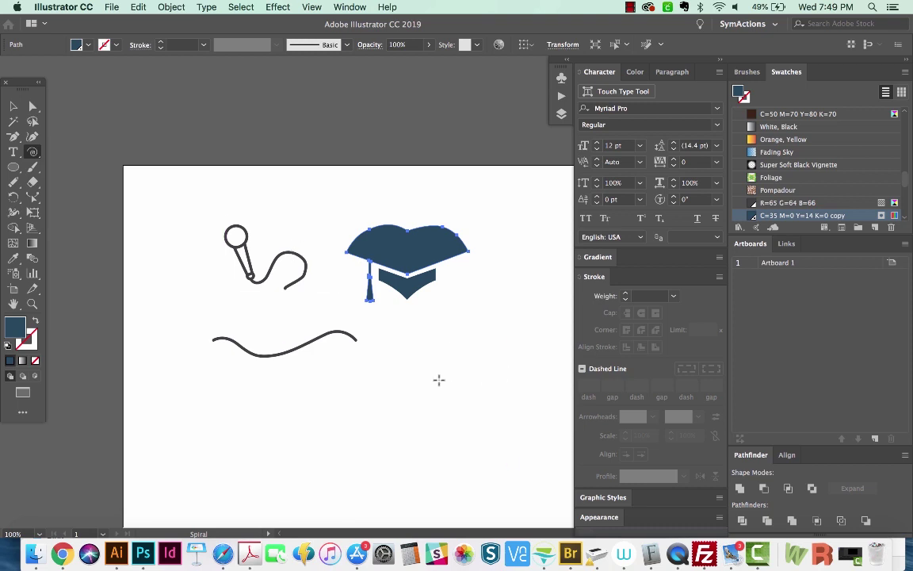
{"action": "left_click_drag", "start_coordinate": [411, 370], "coordinate": [474, 407]}
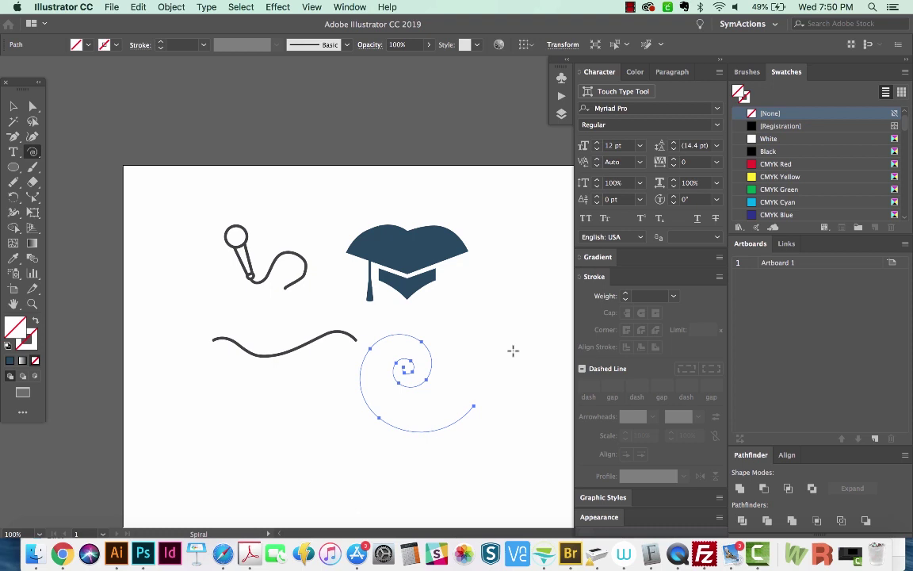
Step: Give the spiral the default white fill and black stroke, and set its stroke weight to 4 pt
{"action": "key", "text": "d"}
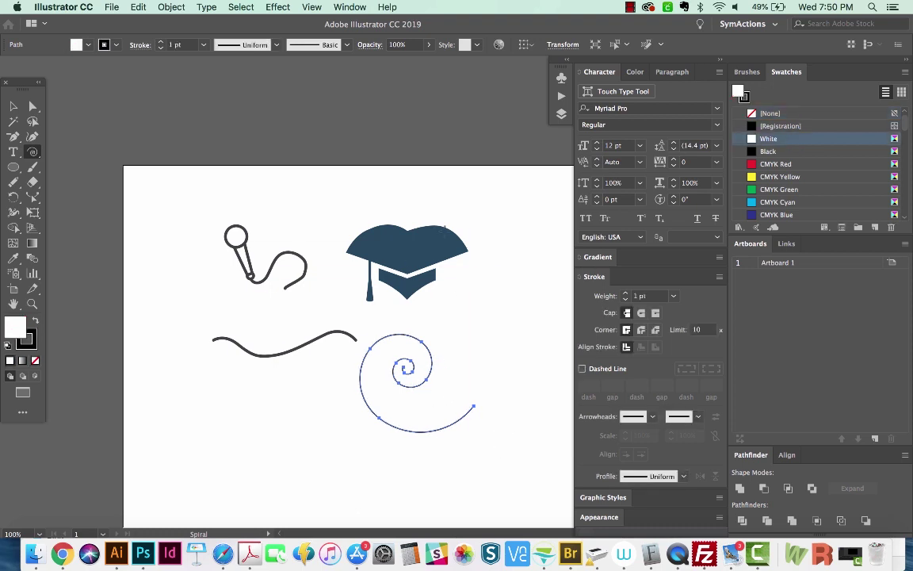
{"action": "left_click", "coordinate": [626, 294]}
{"action": "left_click", "coordinate": [625, 294]}
{"action": "left_click", "coordinate": [625, 293]}
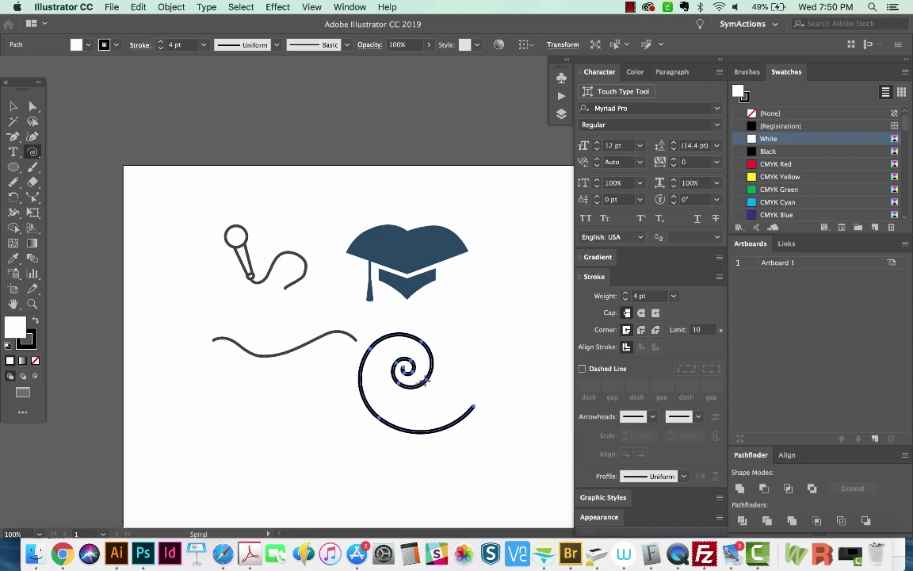
Step: Reshape the spiral by pulling its inner coil toward the outer end, then adjusting its lower-left and upper-right curves
{"action": "left_click", "coordinate": [32, 198]}
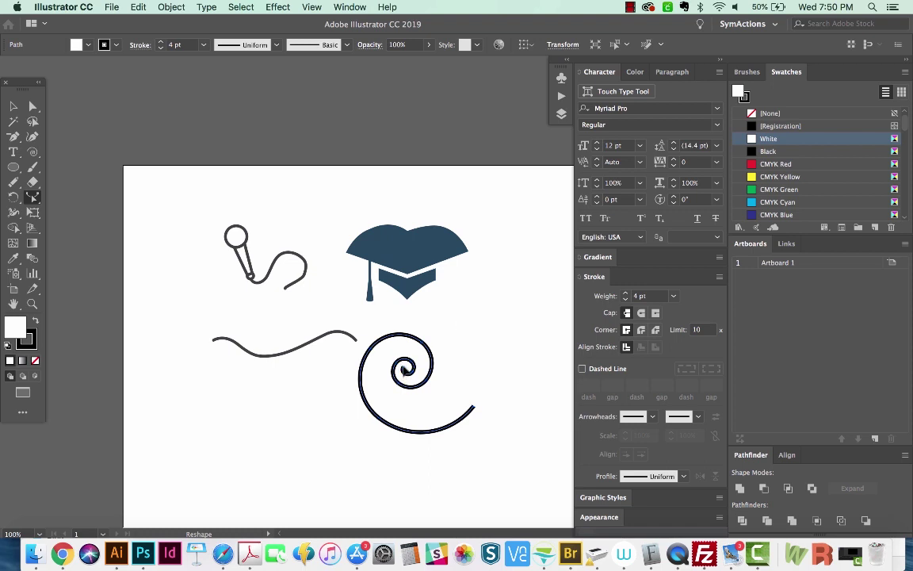
{"action": "left_click_drag", "start_coordinate": [405, 369], "coordinate": [452, 399]}
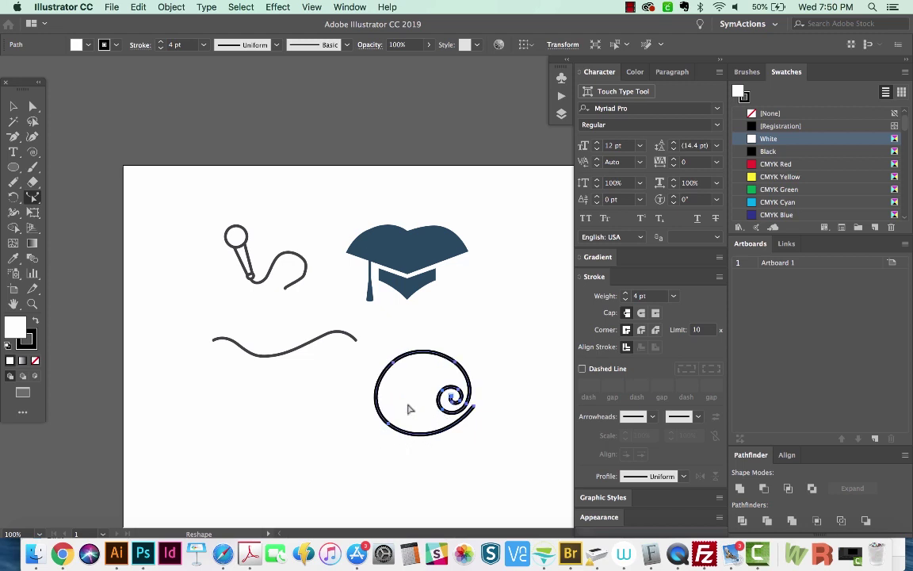
{"action": "mouse_move", "coordinate": [388, 423]}
{"action": "left_mouse_down"}
{"action": "mouse_move", "coordinate": [385, 409]}
{"action": "mouse_move", "coordinate": [415, 348]}
{"action": "mouse_move", "coordinate": [481, 312]}
{"action": "mouse_move", "coordinate": [418, 343]}
{"action": "mouse_move", "coordinate": [374, 422]}
{"action": "mouse_move", "coordinate": [384, 424]}
{"action": "left_mouse_up"}
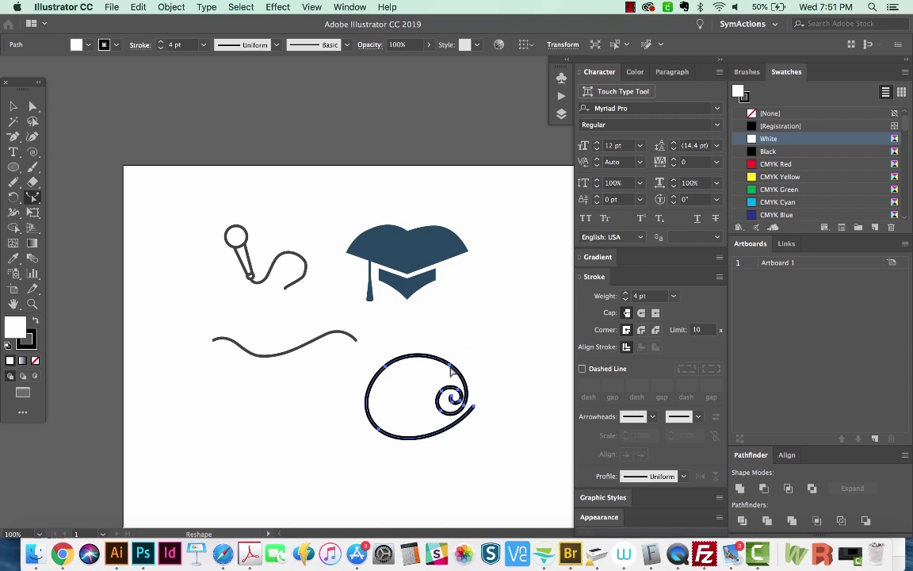
{"action": "mouse_move", "coordinate": [463, 356]}
{"action": "left_mouse_down"}
{"action": "mouse_move", "coordinate": [469, 342]}
{"action": "mouse_move", "coordinate": [456, 370]}
{"action": "left_mouse_up"}
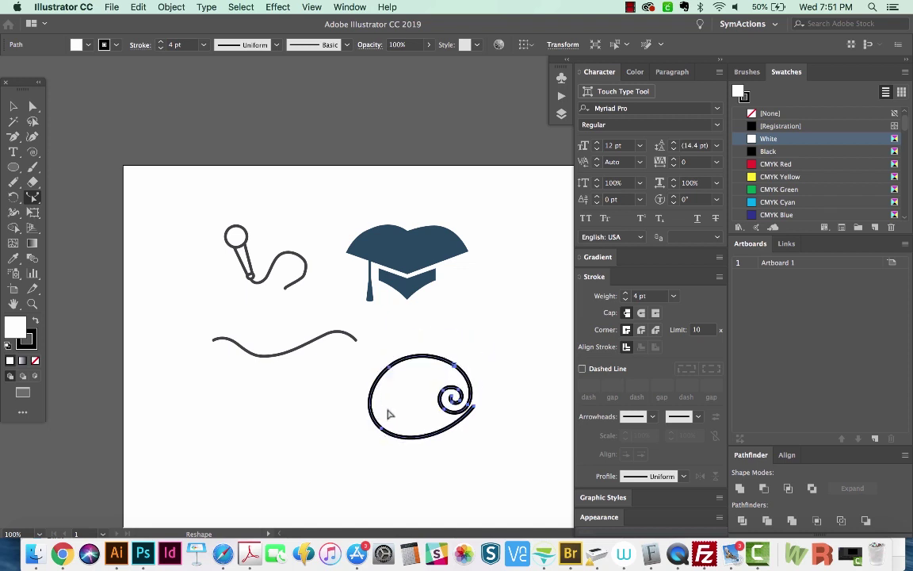